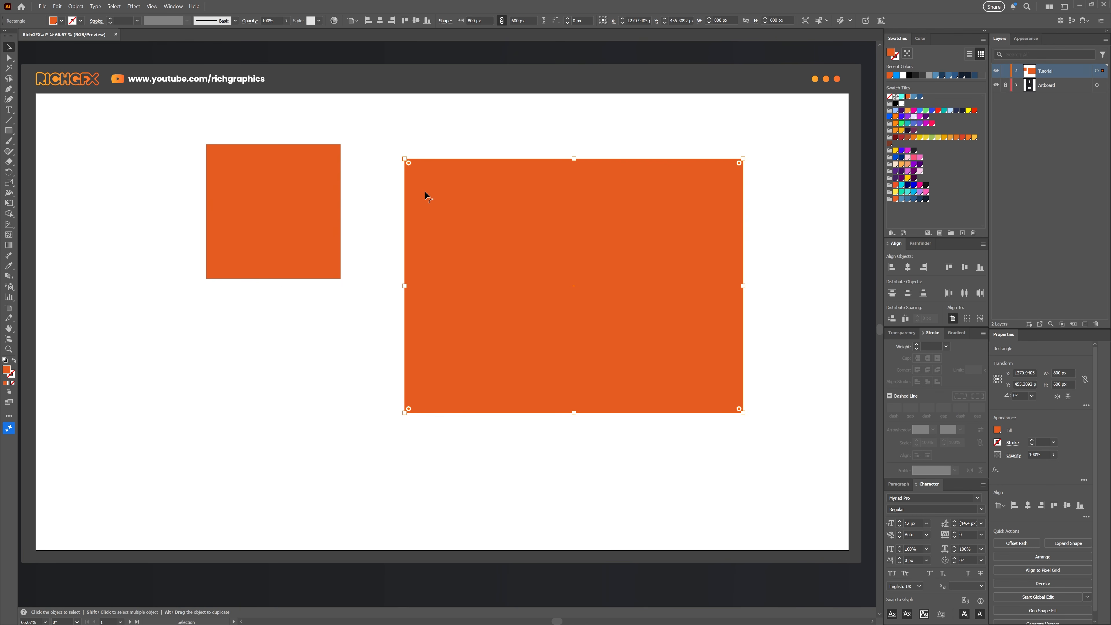
Round all four corners of the 800 by 600 px rectangle to about 85 px and switch their corner style
left_click_drag(409, 163, 455, 209)
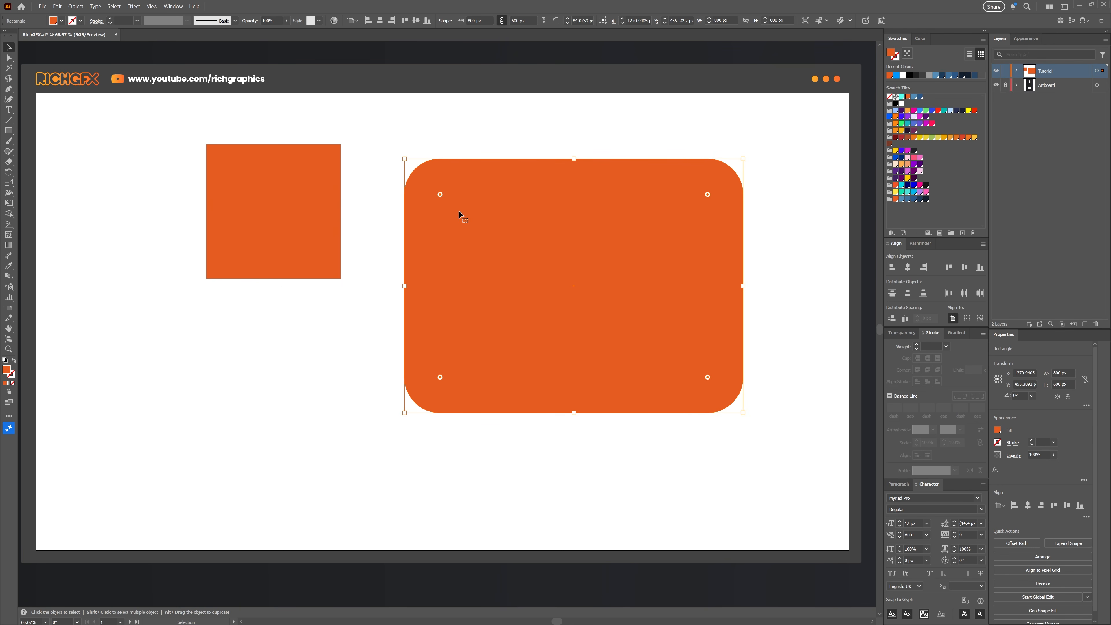
left_click(439, 195, "alt")
left_click(440, 194, "alt")
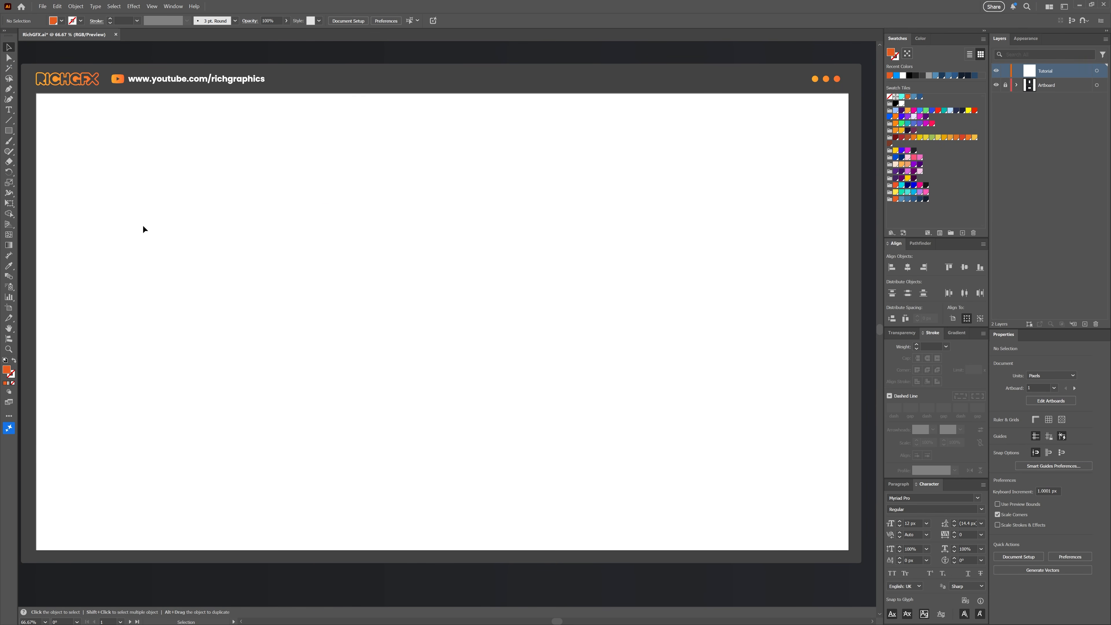
Draw a circle about 316 px in diameter from its centre with the Ellipse tool, slightly left of the artboard's middle
left_click(11, 133)
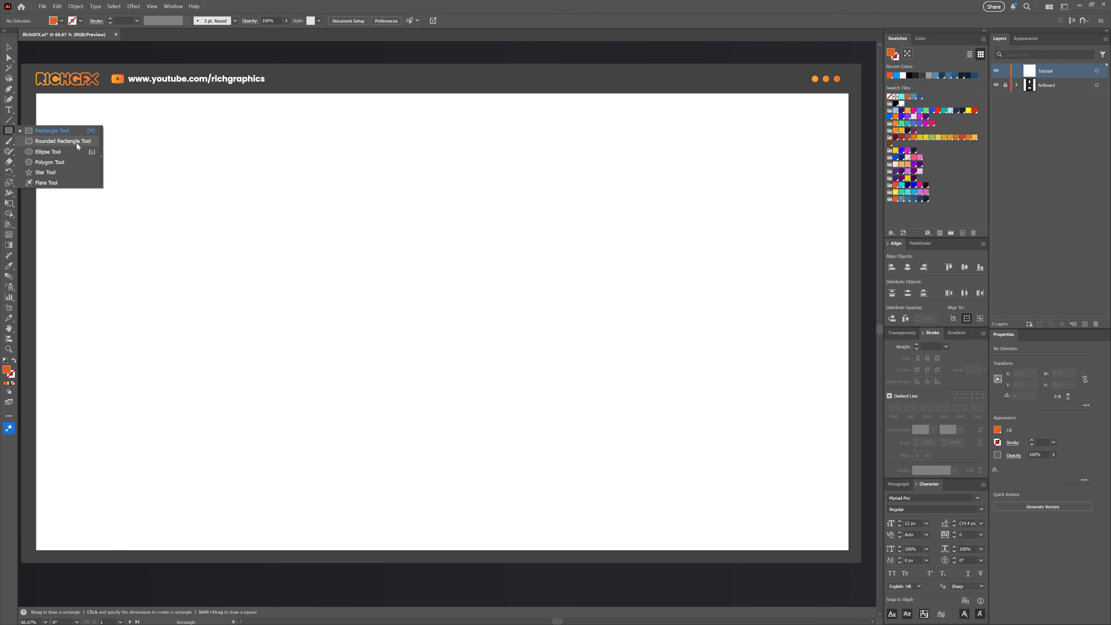
left_click(70, 153)
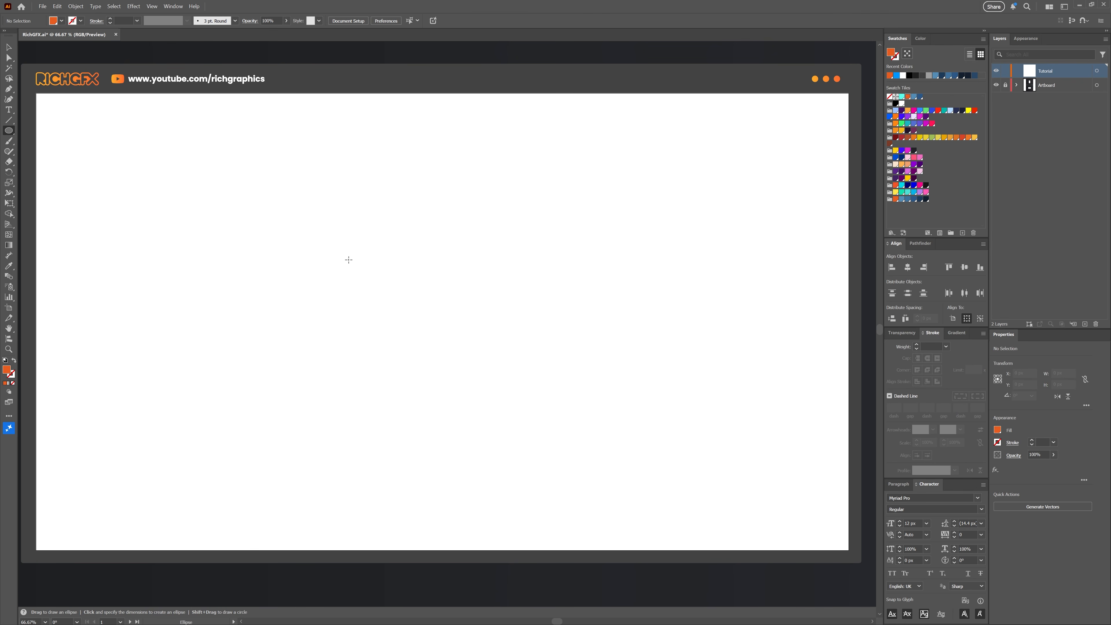
left_click_drag(347, 258, 416, 326)
Create a 300 by 300 px circle from exact dimensions beside the first one, and cut it into a pie shape with its pie handle
left_click(478, 281)
type("300")
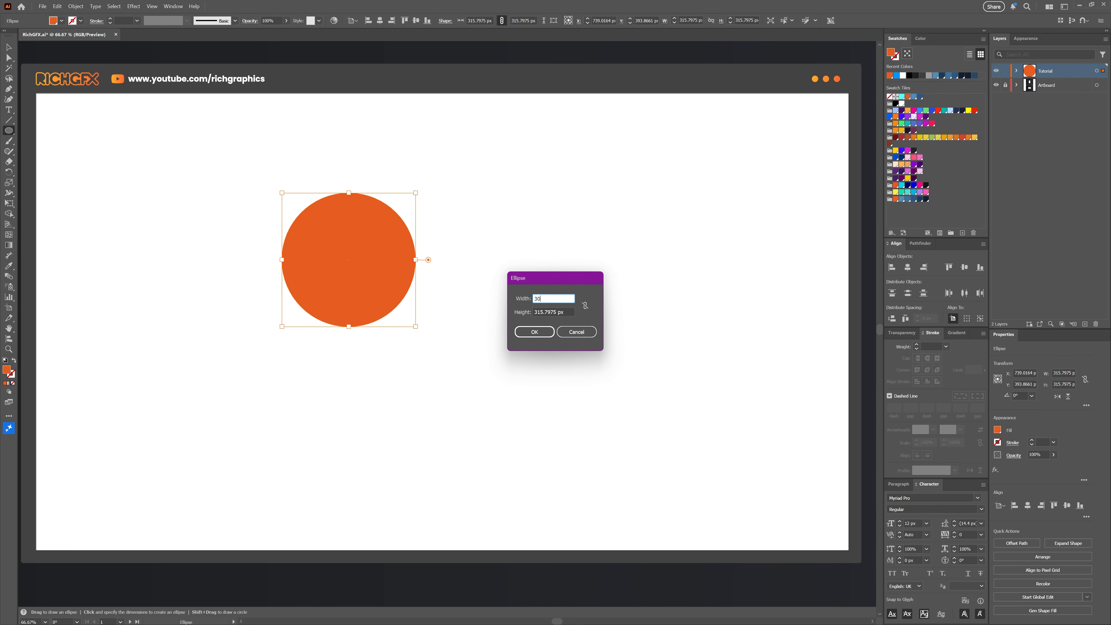
key("Tab")
type("300")
key("Return")
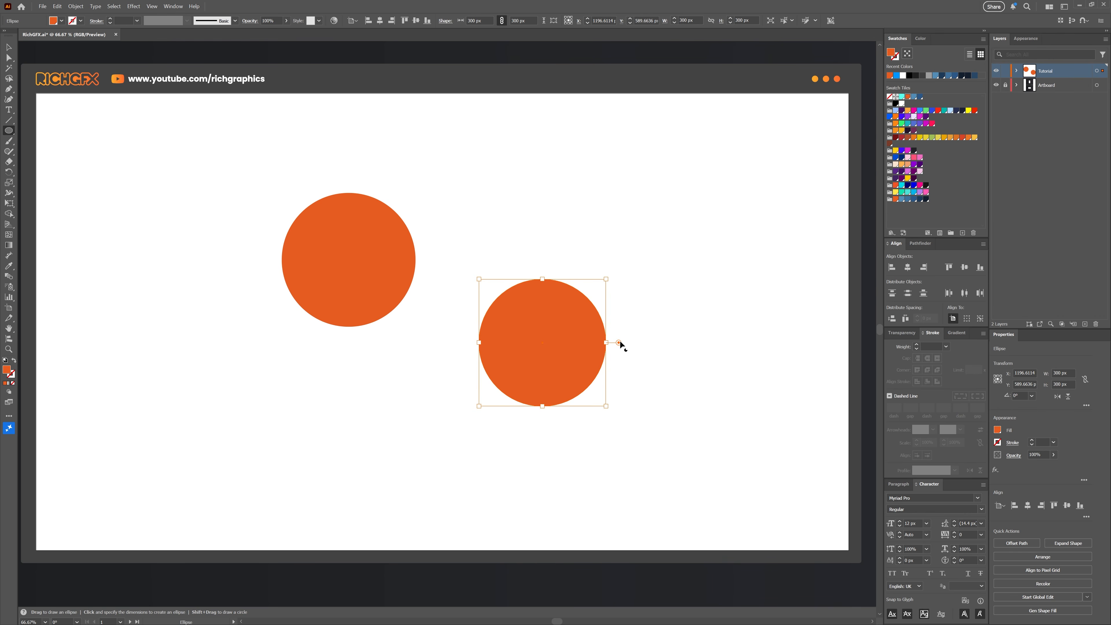
left_click_drag(620, 342, 607, 310)
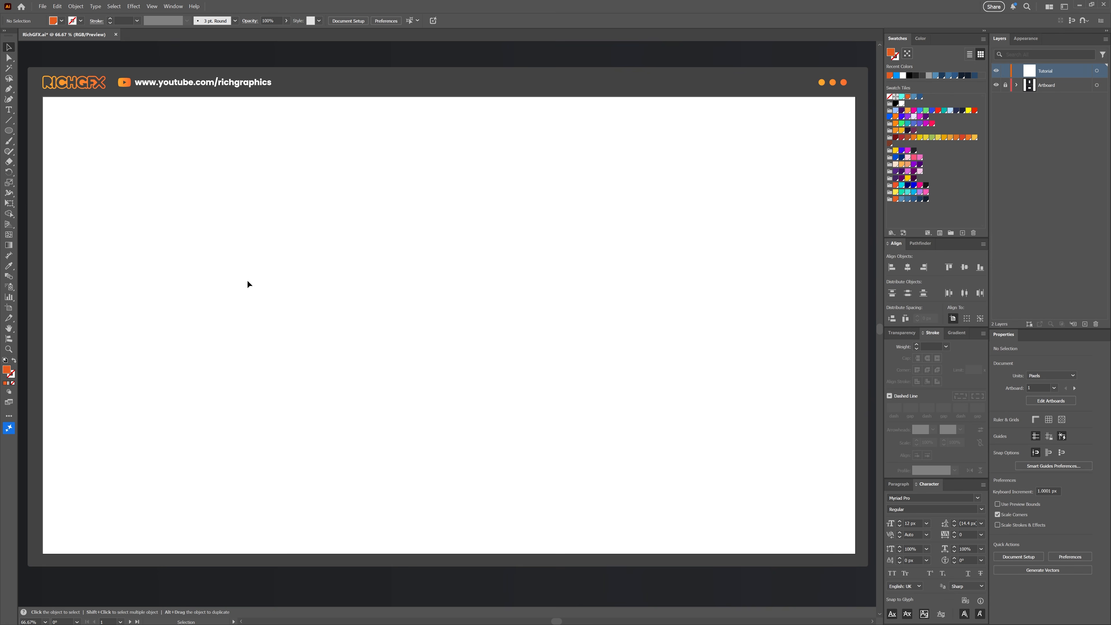
Draw a tilted polygon about 278 by 276 px with the Polygon tool, varying the number of sides and ending with five
left_click(15, 132)
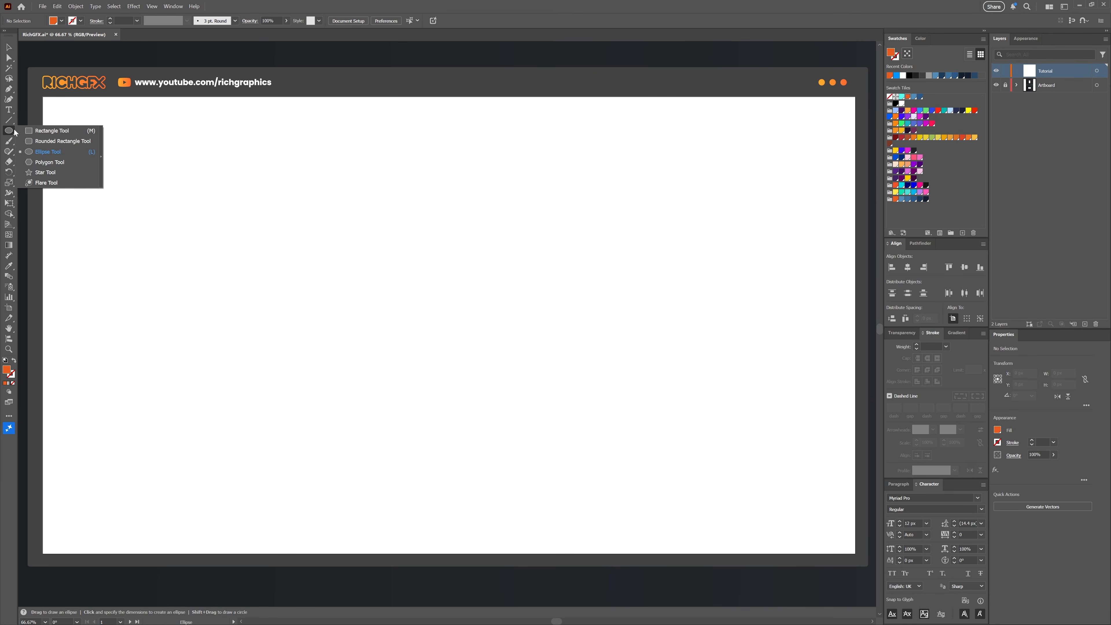
left_click(59, 160)
left_click_drag(344, 288, 388, 335)
key("Up")
key("Up")
key("Down")
key("Down")
key("Down")
key("Down")
key("Up")
key("Up")
key("Up")
key("Down")
key("Down")
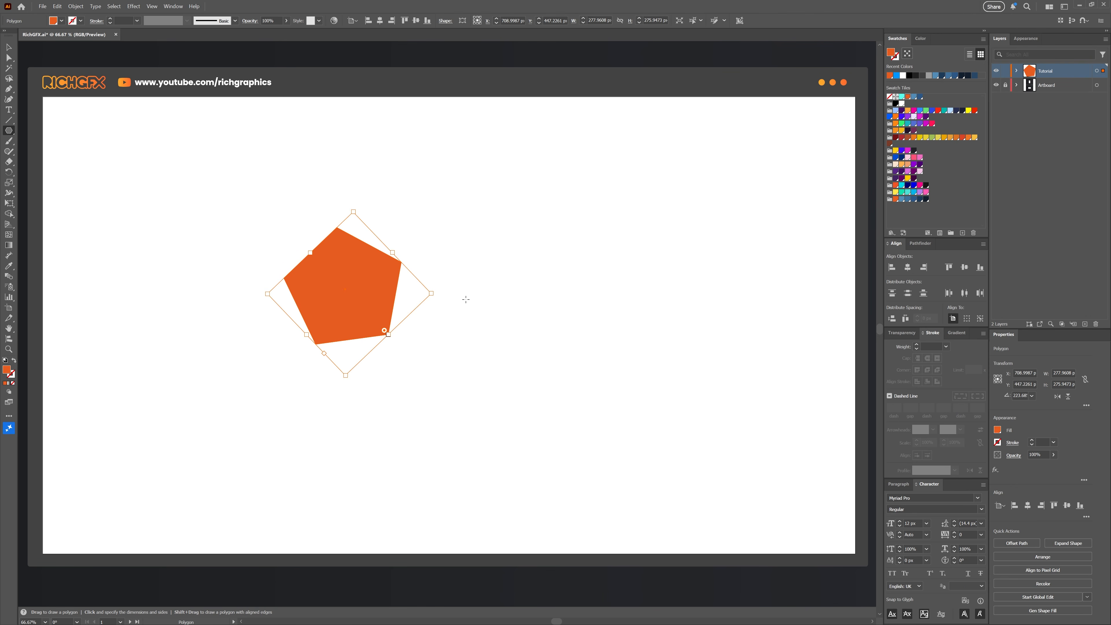
Create an upright five-sided polygon with a radius of 108.5523 px beside the tilted pentagon, and adjust its side count with the on-shape handle
left_click_drag(466, 299, 486, 324)
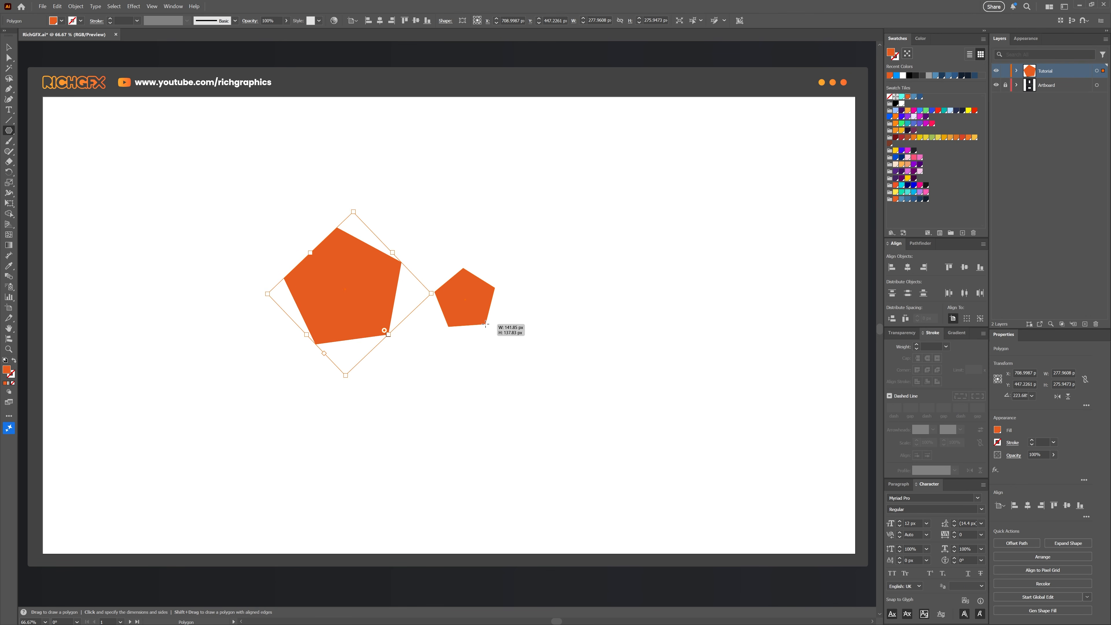
left_click_drag(485, 324, 487, 330)
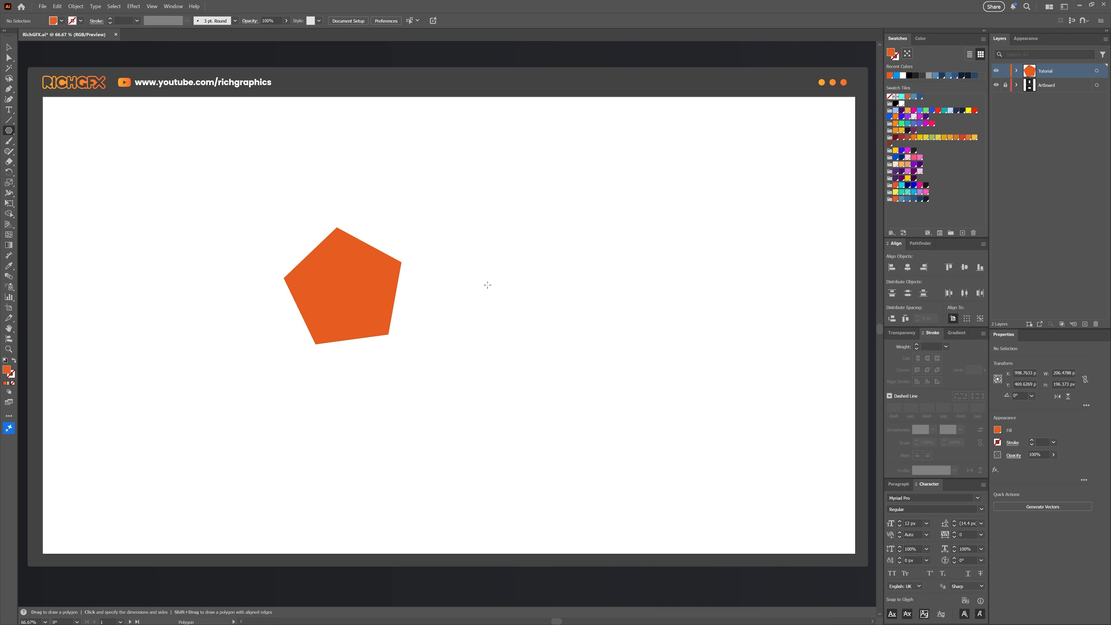
left_click(488, 286)
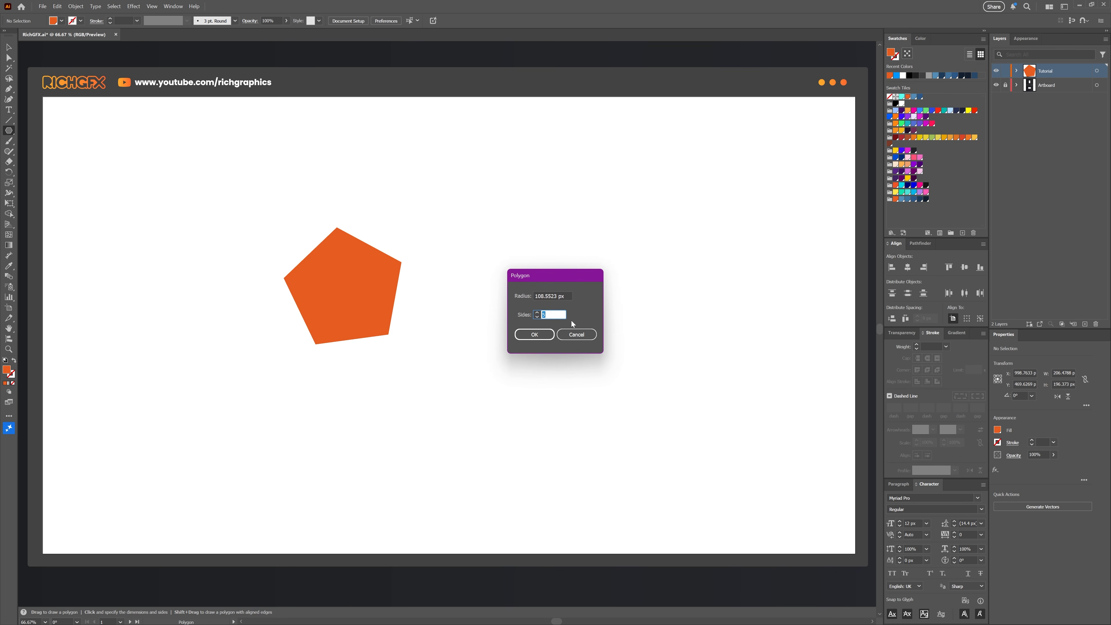
left_click(536, 337)
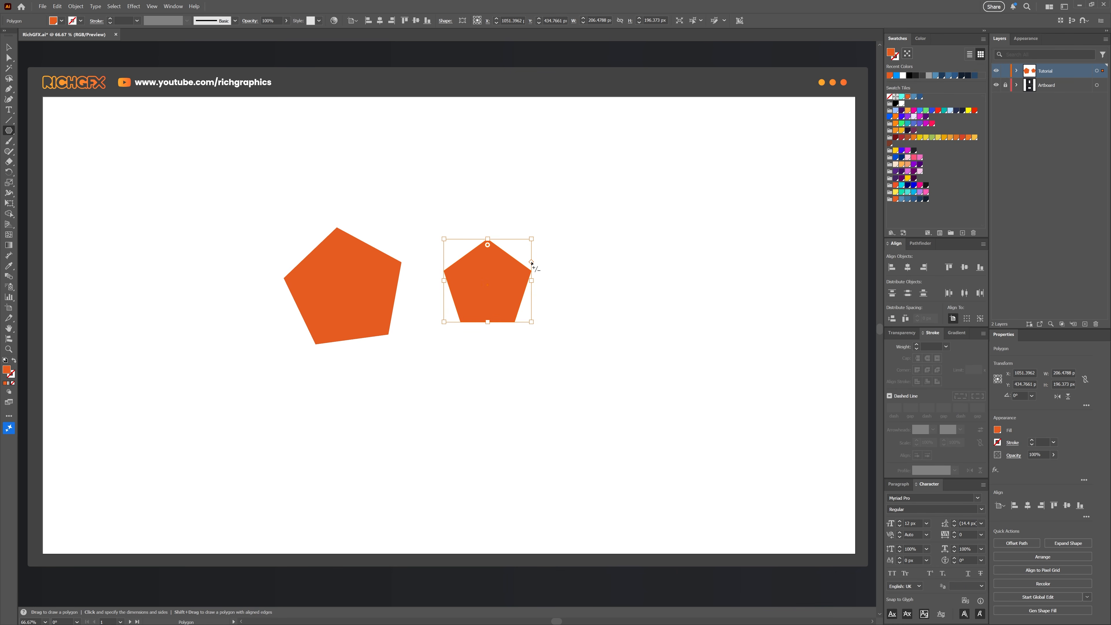
left_click_drag(532, 262, 510, 251)
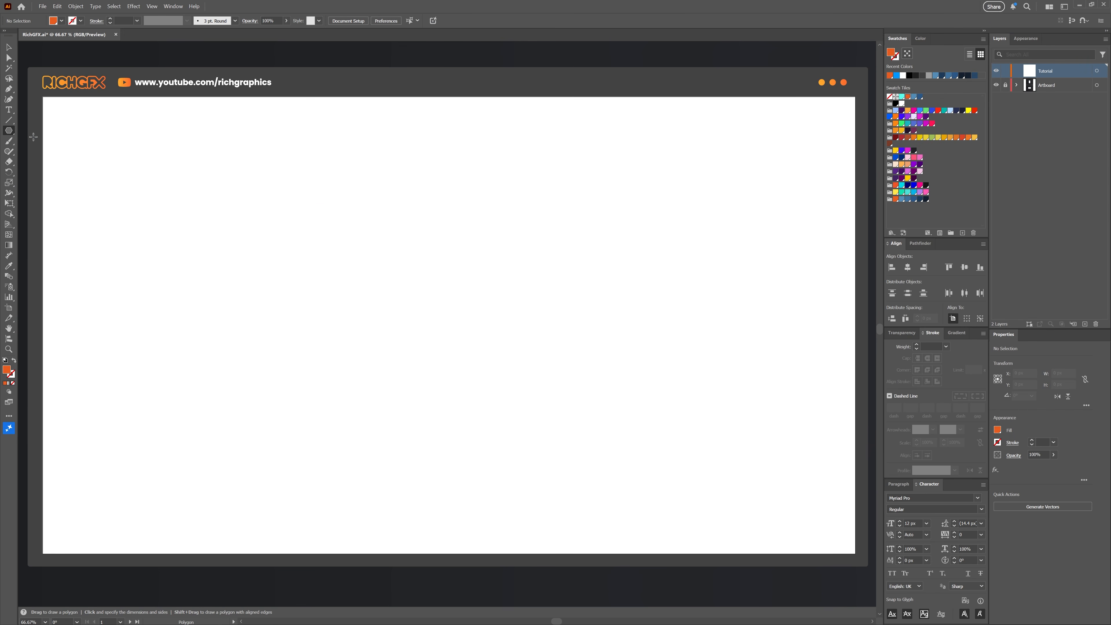
Draw a star about 152 by 174 px with the Star tool near the artboard's centre, varying its points and ending with six
left_click_drag(15, 134, 64, 172)
left_click_drag(405, 290, 448, 319)
key("Up")
key("Up")
key("Up")
key("Down")
key("Down")
key("Down")
key("Down")
key("Down")
key("Down")
Create a second star with both radii at 100 px and 8 points, and reshape it with its on-canvas radius handle
left_click(532, 356)
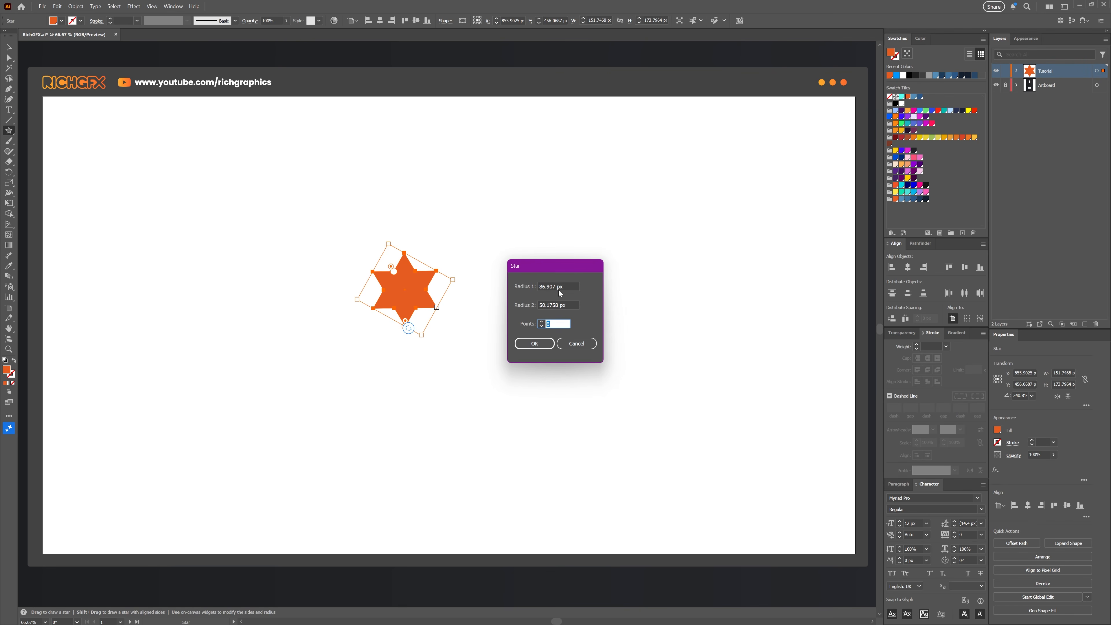
left_click_drag(568, 287, 512, 281)
type("100")
key("Tab")
type("100")
key("Tab")
type("8")
key("Return")
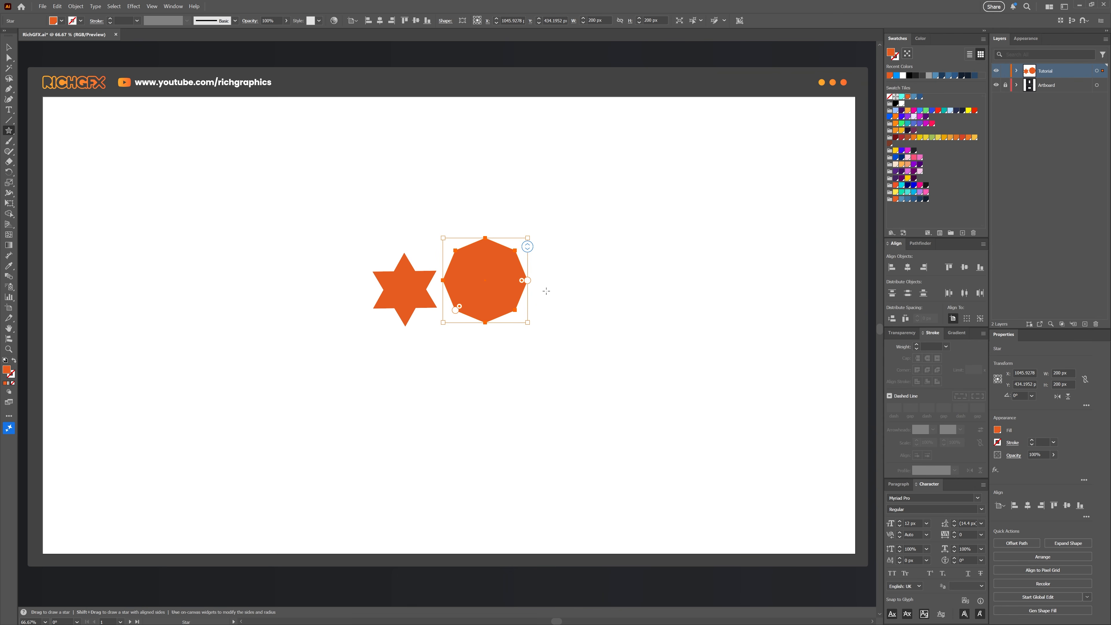
mouse_move(528, 280)
left_mouse_down()
mouse_move(525, 244)
mouse_move(529, 263)
mouse_move(527, 246)
mouse_move(512, 284)
left_mouse_up()
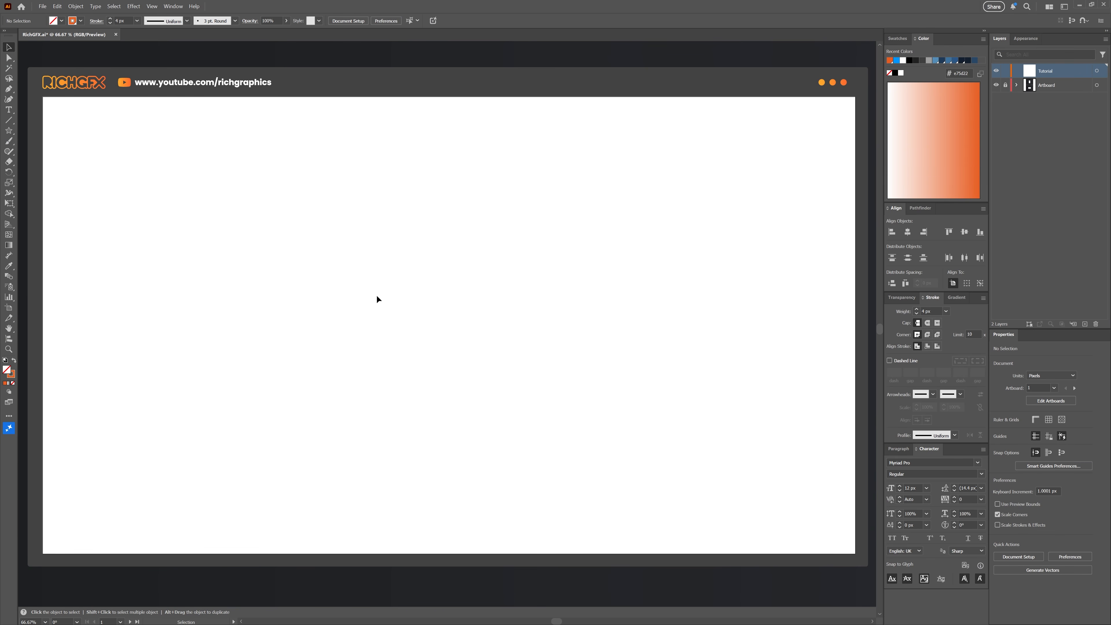
Draw two horizontal lines near the artboard's centre, the upper one about 451 px long, and enter exact values for another line
left_click(9, 121)
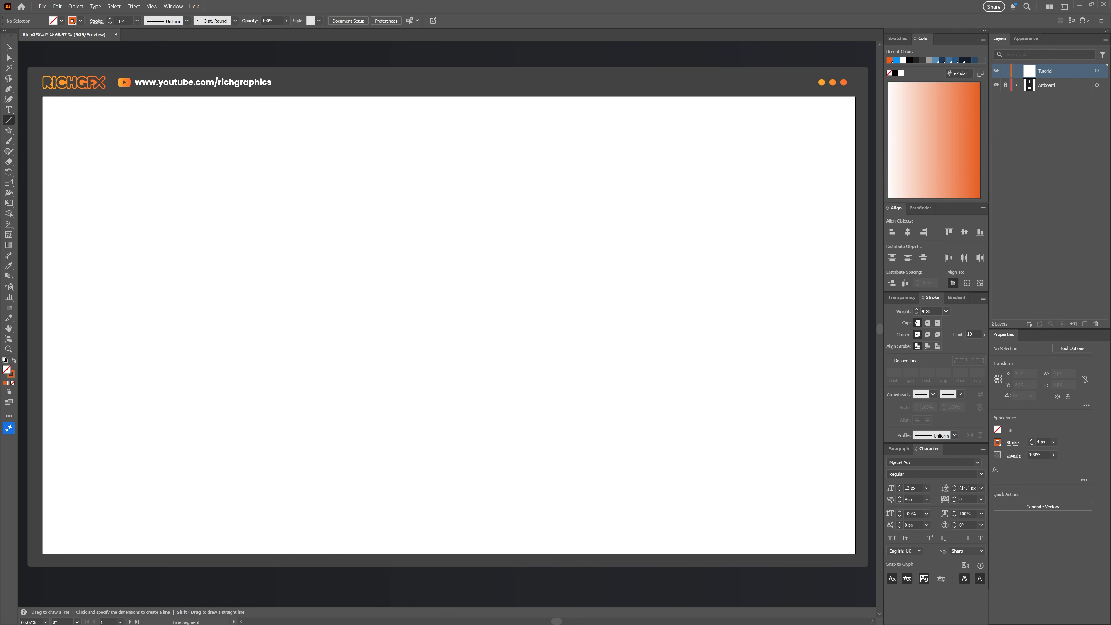
mouse_move(360, 327)
left_mouse_down()
mouse_move(509, 328)
mouse_move(467, 243)
mouse_move(318, 229)
mouse_move(262, 361)
mouse_move(454, 404)
mouse_move(503, 328)
left_mouse_up()
left_click_drag(358, 295, 454, 293)
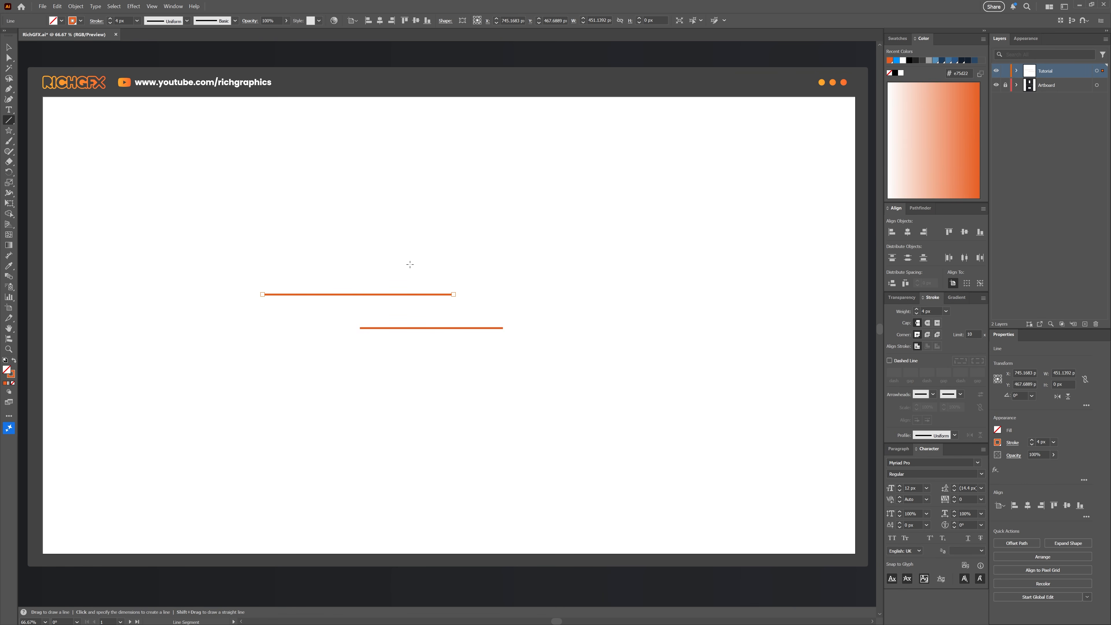
left_click(405, 245)
type("10")
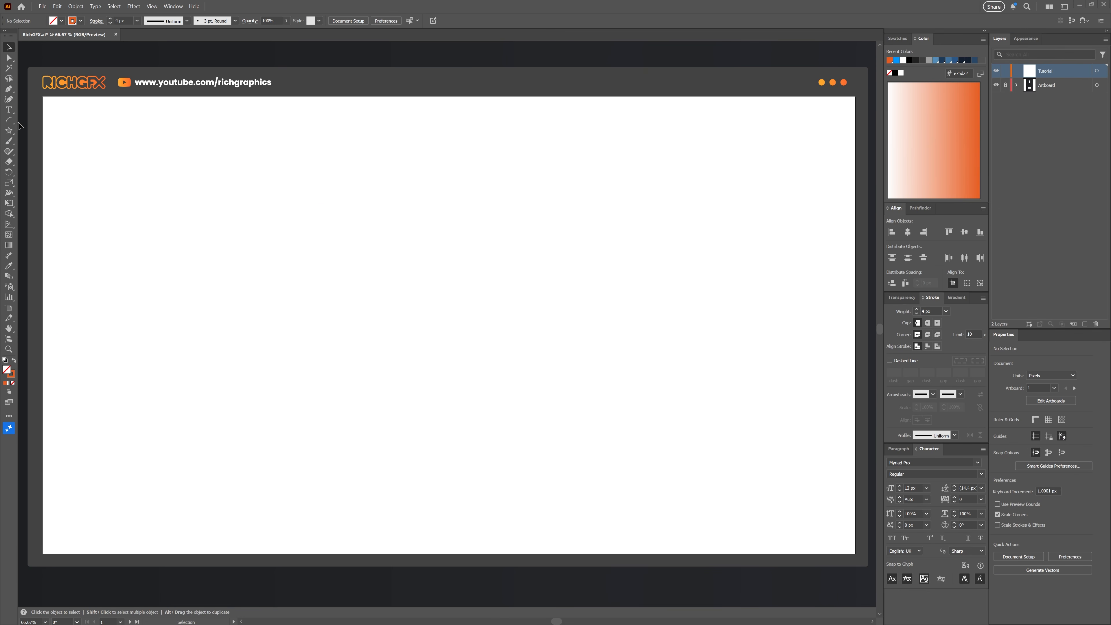
Draw an open arc about 223 by 223 px with the Arc tool near the artboard's centre, toggling its curve direction
left_click_drag(9, 119, 60, 133)
left_click_drag(380, 303, 474, 386)
key("x")
key("x")
key("x")
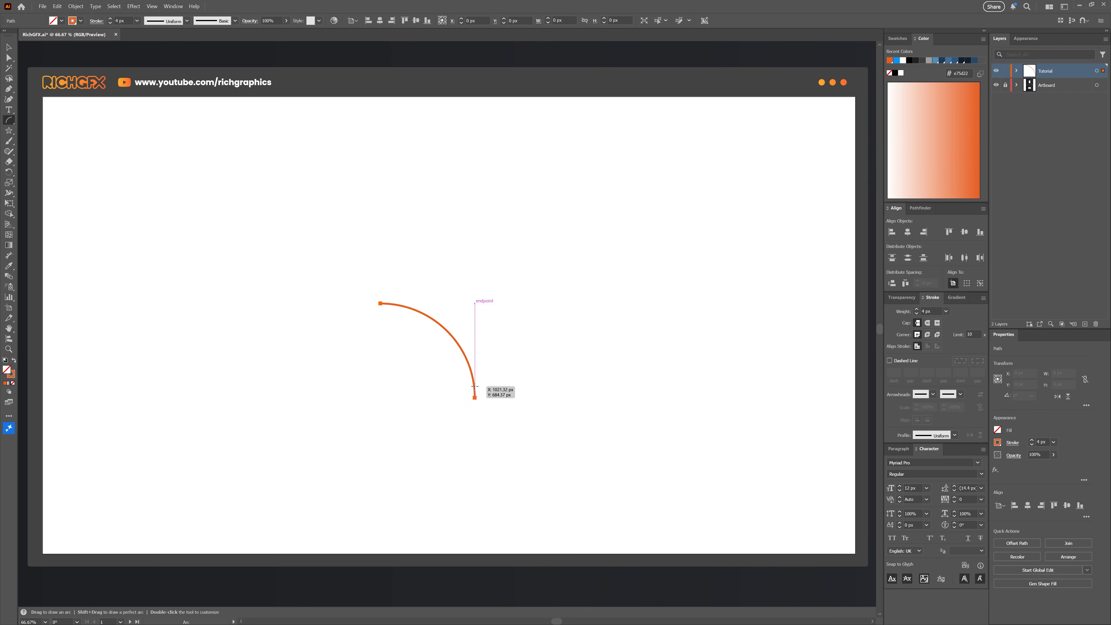
Create a closed arc of 222.8354 by 222.8354 px with Fill Arc enabled beside the open one, and move it upward
left_click(471, 301)
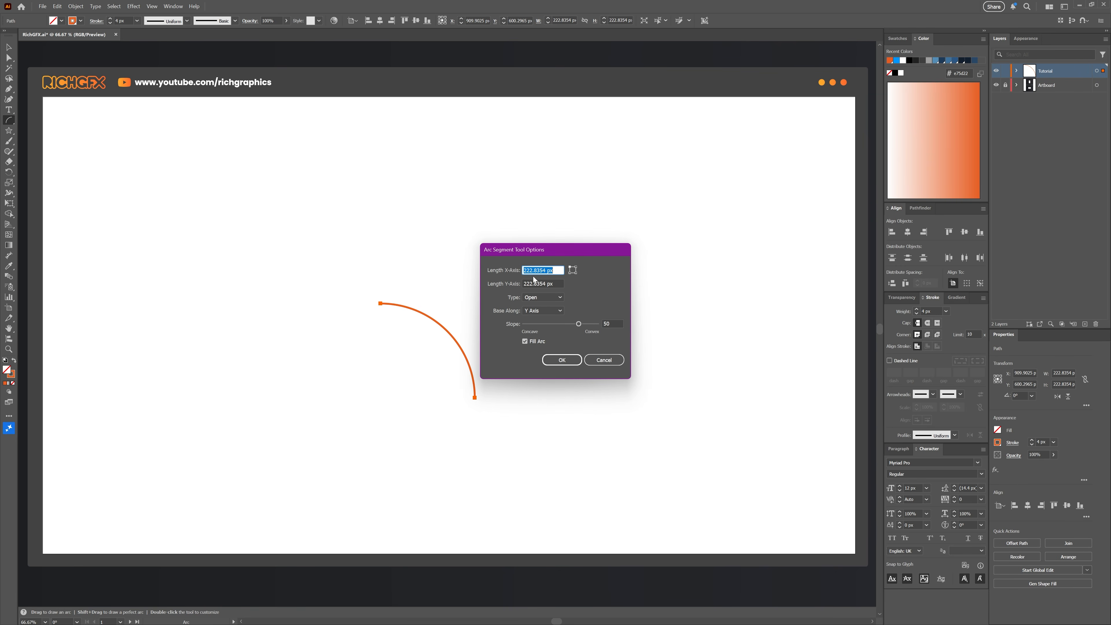
left_click(554, 296)
left_click(545, 317)
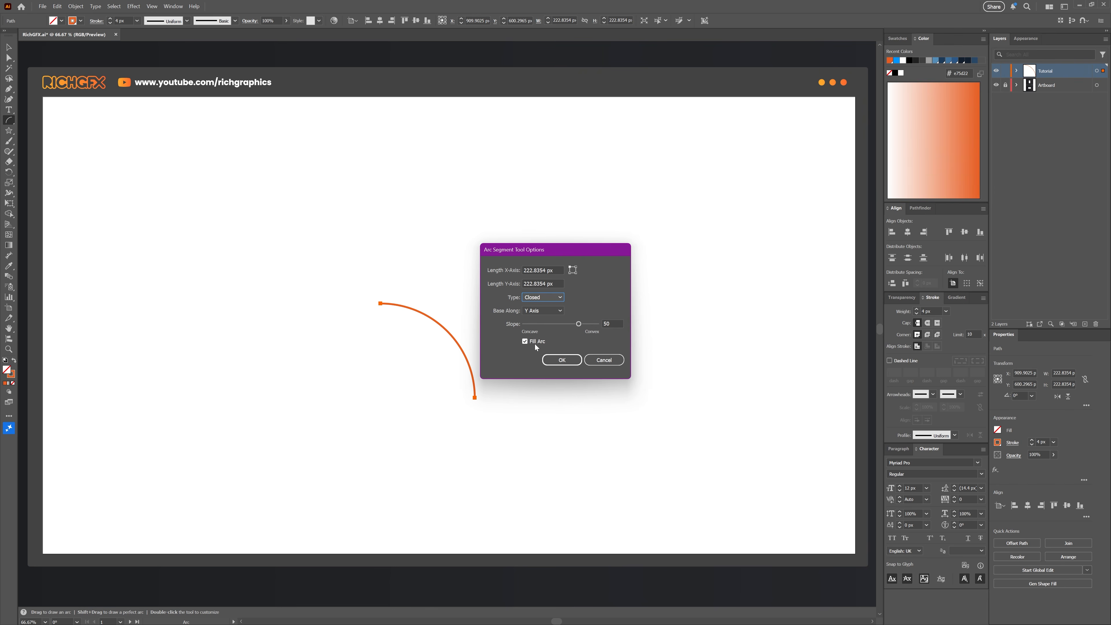
left_click(534, 344)
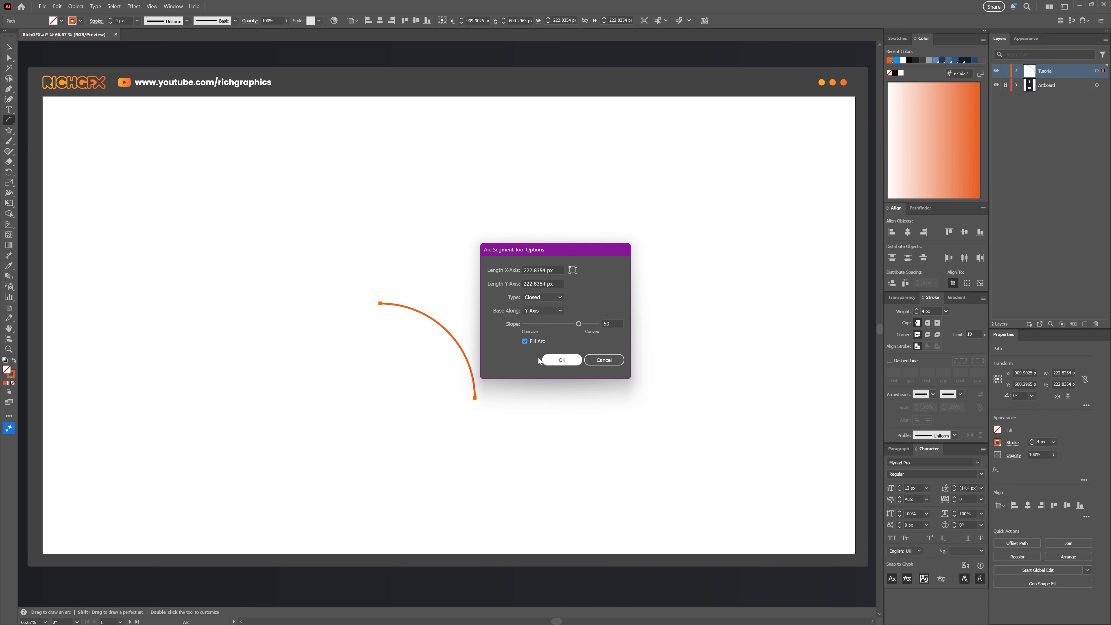
left_click(561, 360)
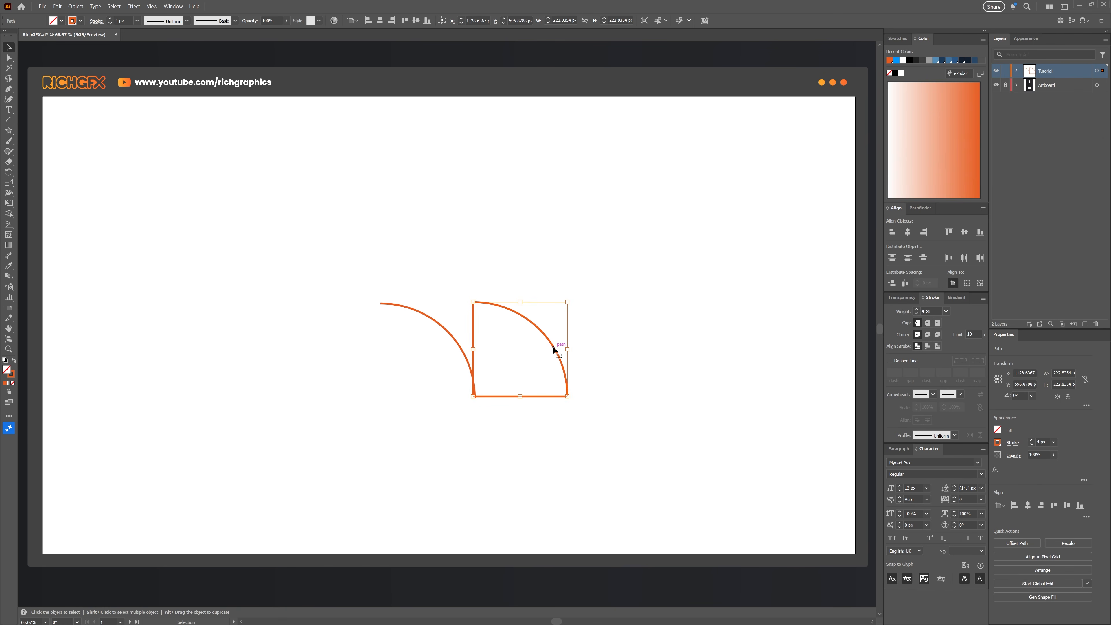
left_click_drag(555, 350, 561, 301)
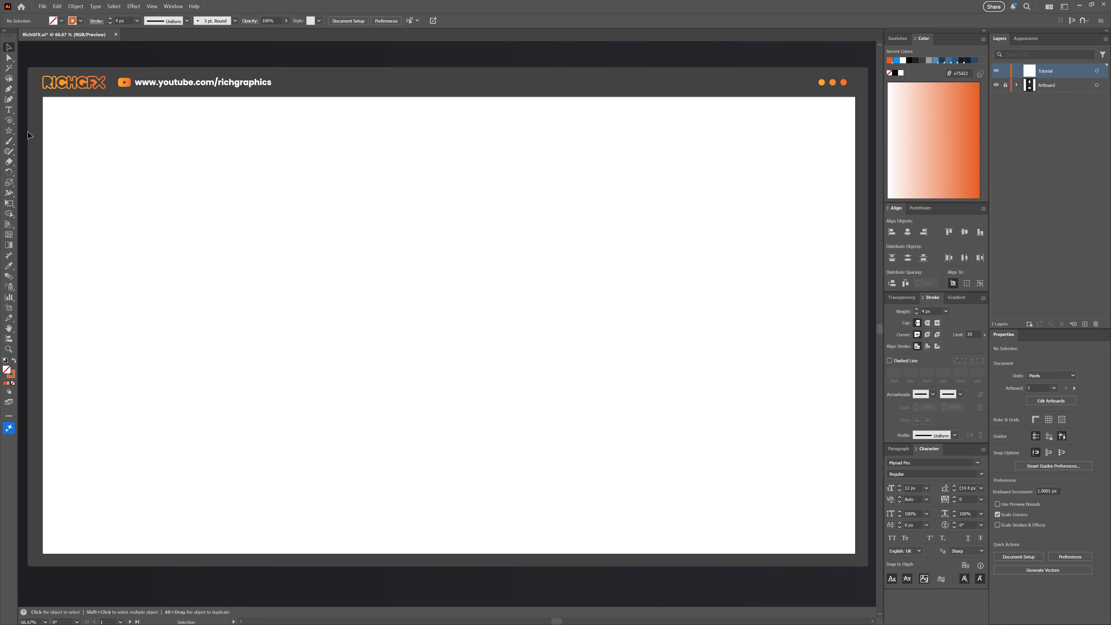
Draw a spiral about 313 by 355 px, varying its segment count, and add another with radius 64.6808 px and decay 115.1927%
left_click_drag(9, 119, 55, 140)
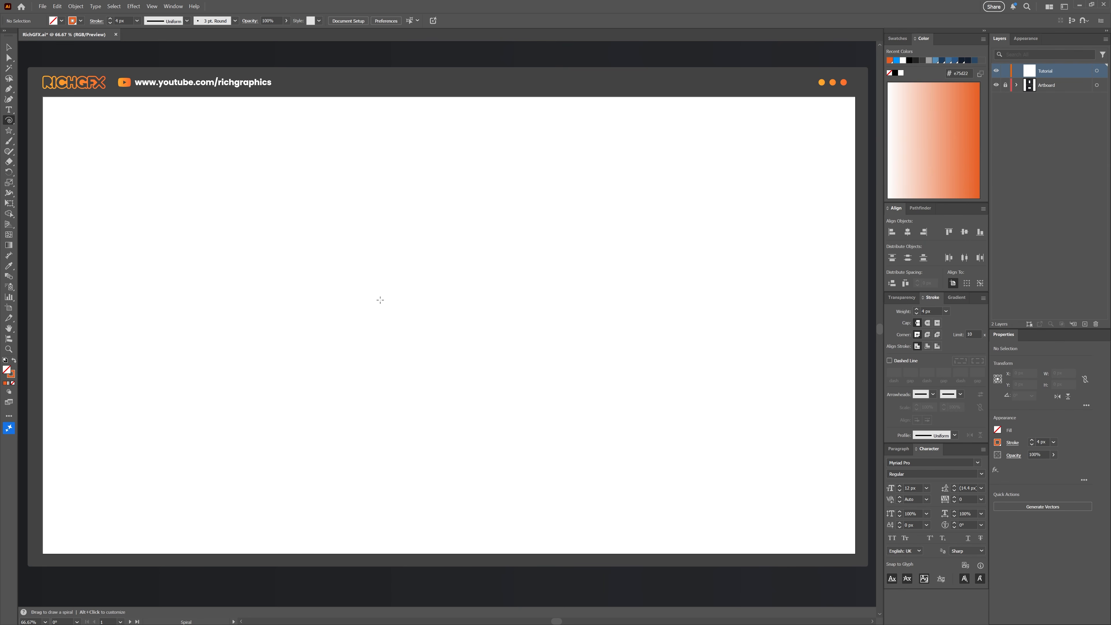
left_click_drag(380, 299, 417, 323)
key("Up")
key("Up")
key("Up")
key("Up")
key("Up")
key("Up")
key("Down")
key("Down")
key("Down")
key("Down")
key("Down")
key("Down")
key("Down")
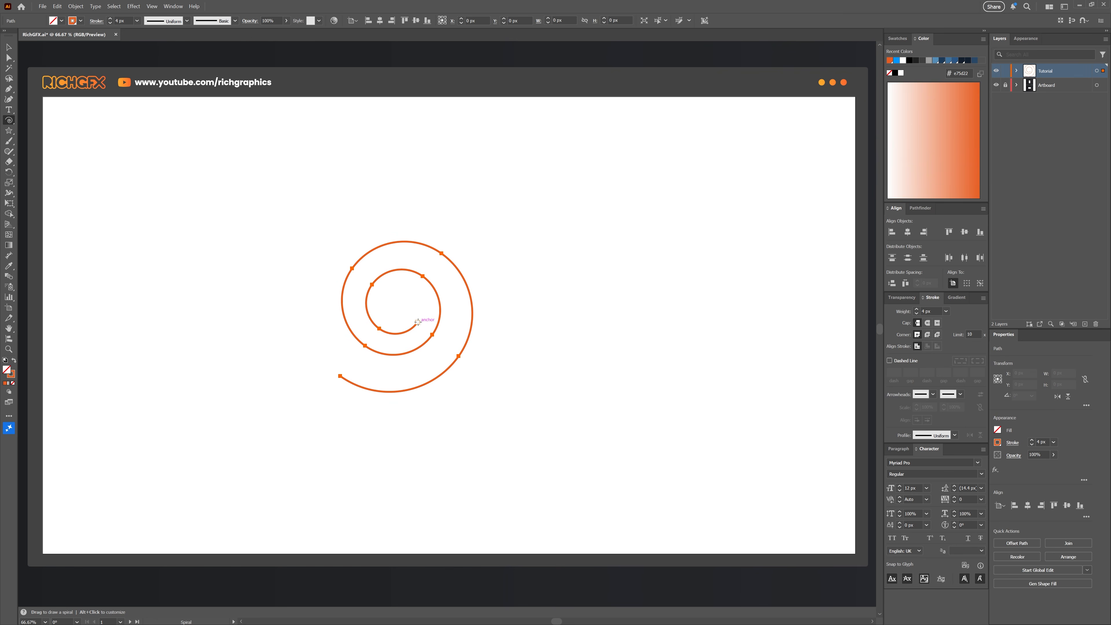
left_click(580, 360)
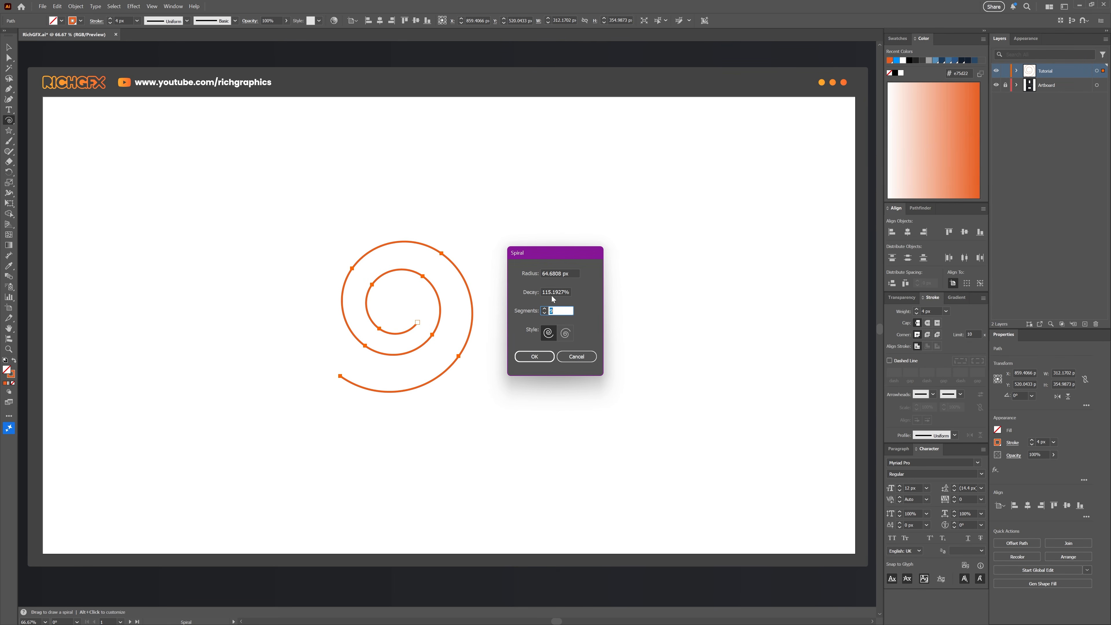
left_click(541, 358)
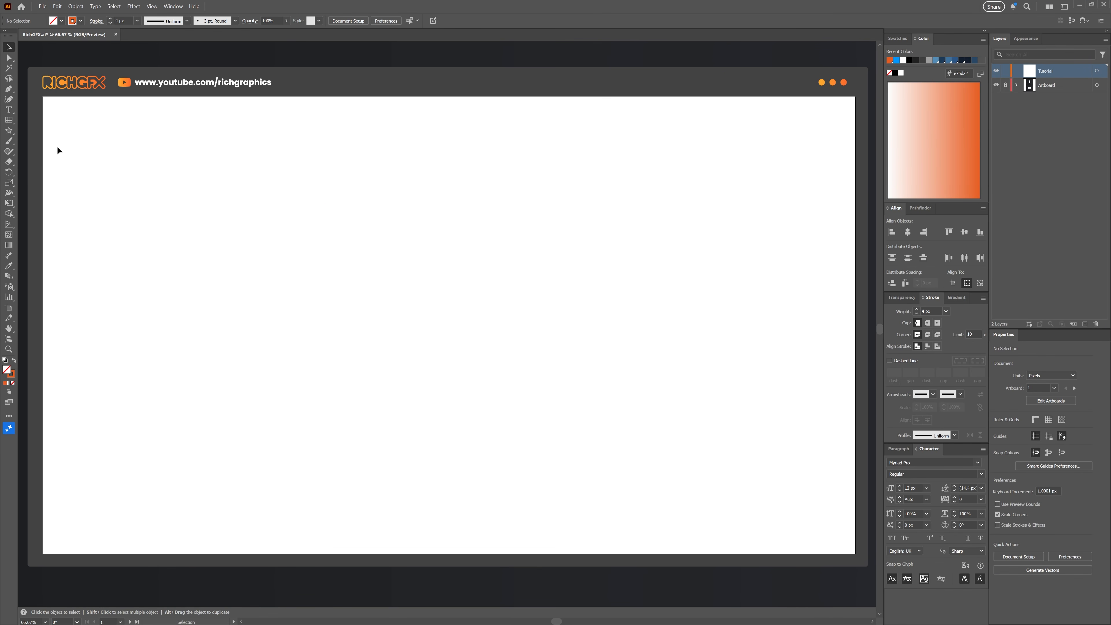
Draw a rectangular grid about 325 by 340 px with 3 horizontal and 5 vertical dividers below the artboard's centre
left_click_drag(8, 120, 63, 152)
left_click_drag(397, 304, 536, 450)
key("Down")
key("Down")
key("Down")
key("Down")
key("Down")
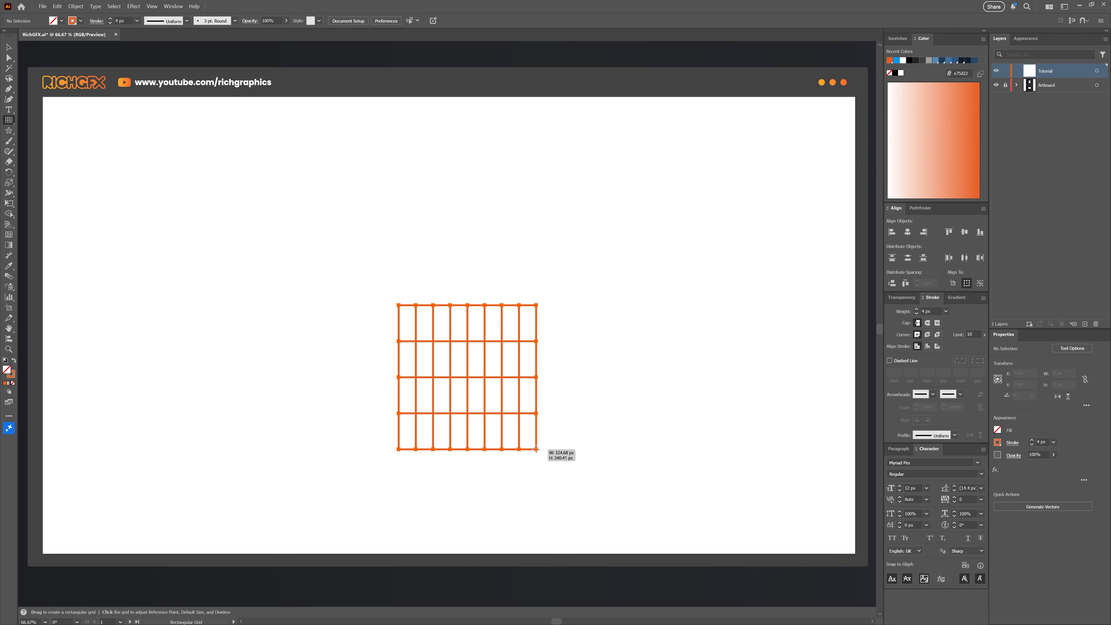
key("Right")
key("Right")
key("Right")
key("Left")
key("Left")
key("Left")
key("Left")
key("Left")
left_click_drag(536, 449, 536, 449)
Open the Rectangular Grid options to create another grid to the upper left of the drawn one
left_click(358, 298)
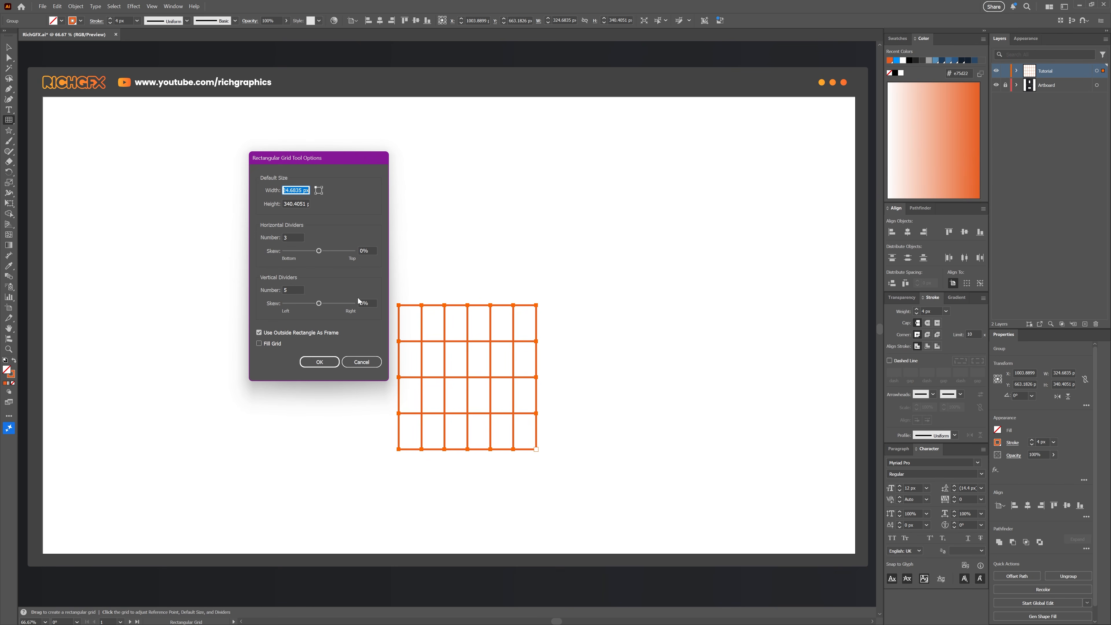